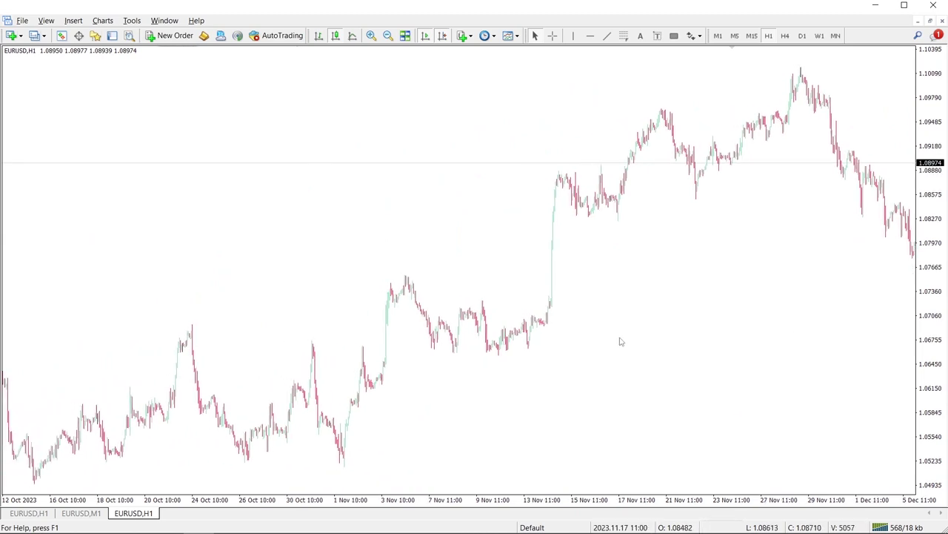
- Trace the EURUSD H1 rise starting at the 1 November 2023 low with the crosshair
middle_click(530, 372)
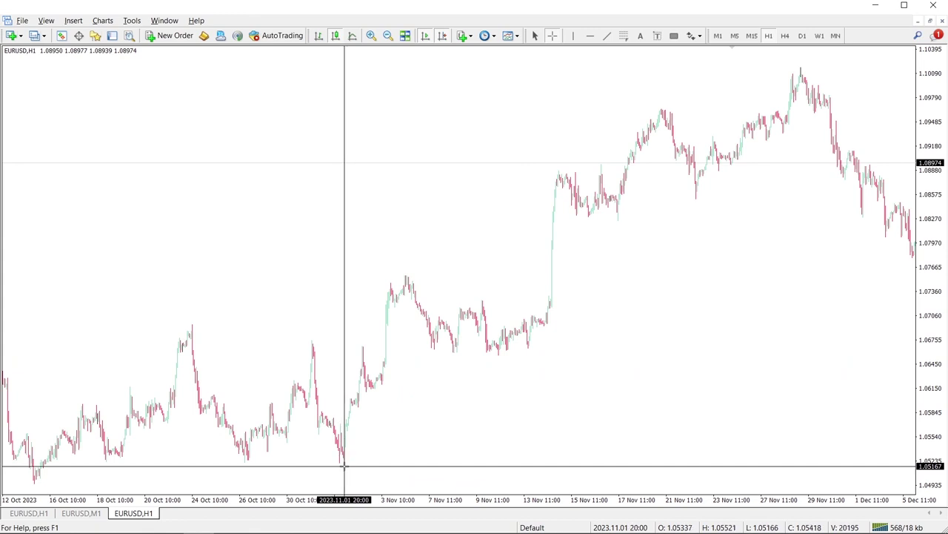
drag(344, 465, 868, 133)
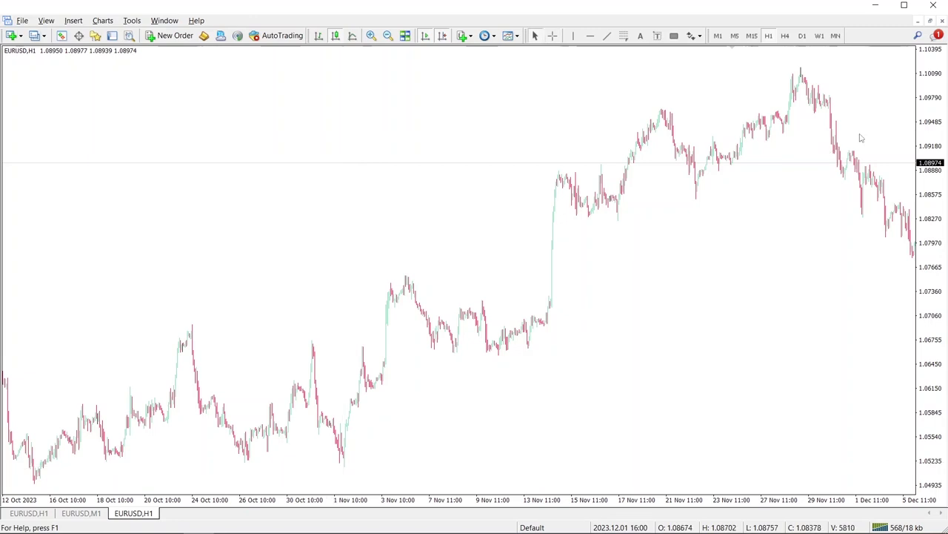
- Draw a descending trendline from the late-November high to the 11 December breakout, and mark the break with a small rectangle
click(606, 36)
drag(800, 69, 900, 169)
drag(789, 258, 734, 277)
drag(789, 175, 905, 278)
scroll(811, 321, down, 1)
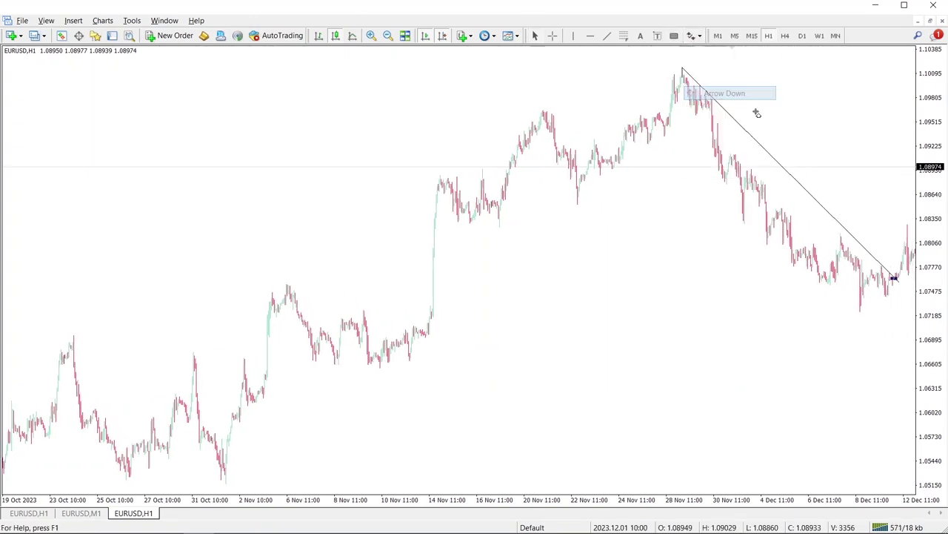
- Mark the 12 December swing high and low with down and up arrows, and extend a thin rectangle from that high across the breakout
click(699, 36)
click(727, 92)
click(907, 282)
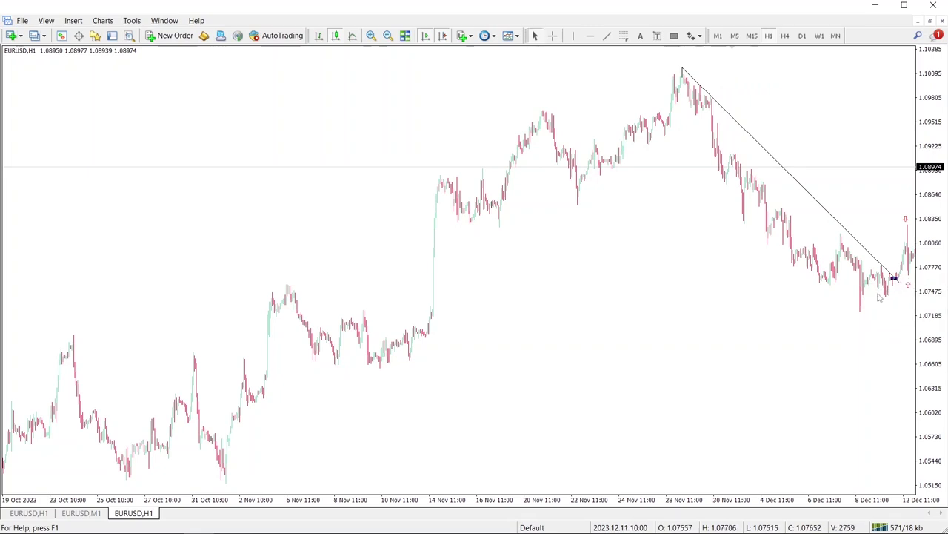
drag(709, 269, 669, 286)
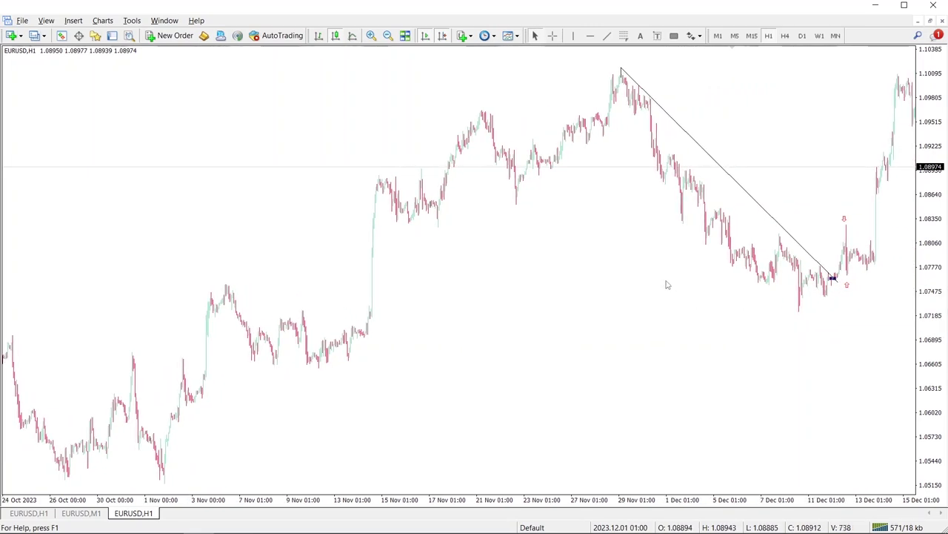
click(674, 36)
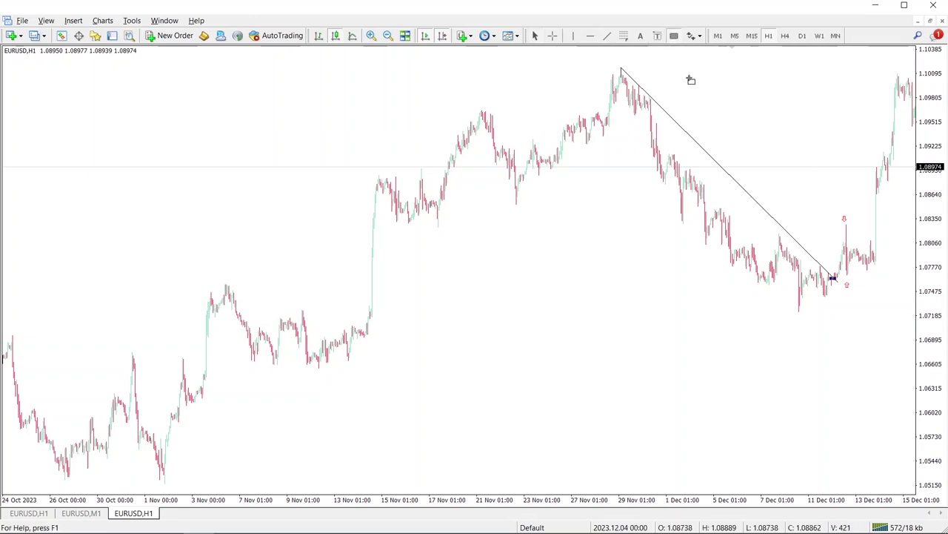
drag(847, 224, 882, 226)
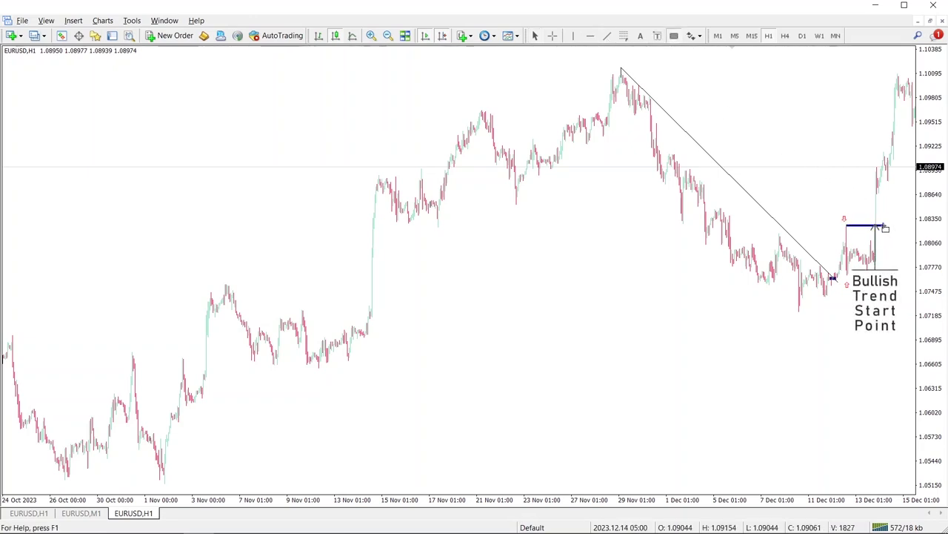
- Draw an ascending trendline from the 8 December low to its break on 2 January 2024, and mark the break with a rectangle
click(607, 35)
drag(799, 310, 913, 200)
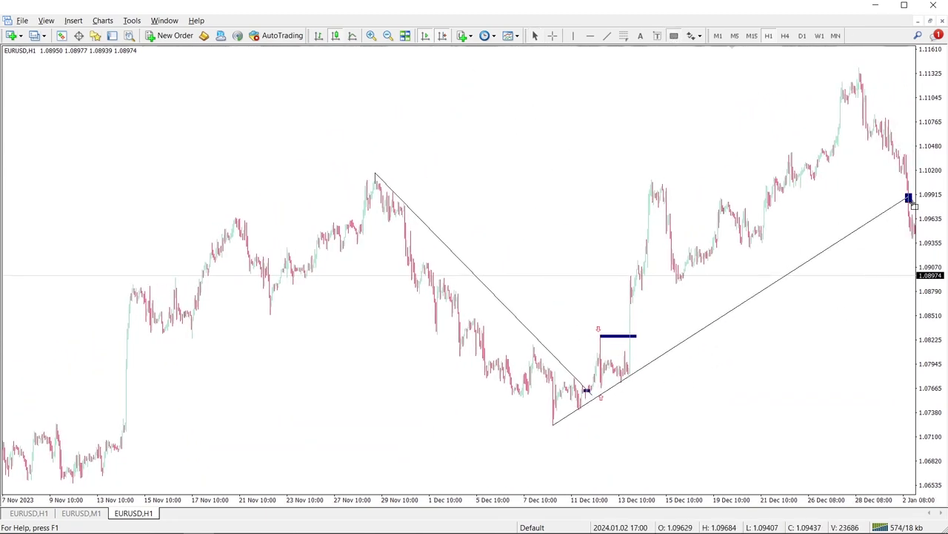
drag(839, 351, 603, 402)
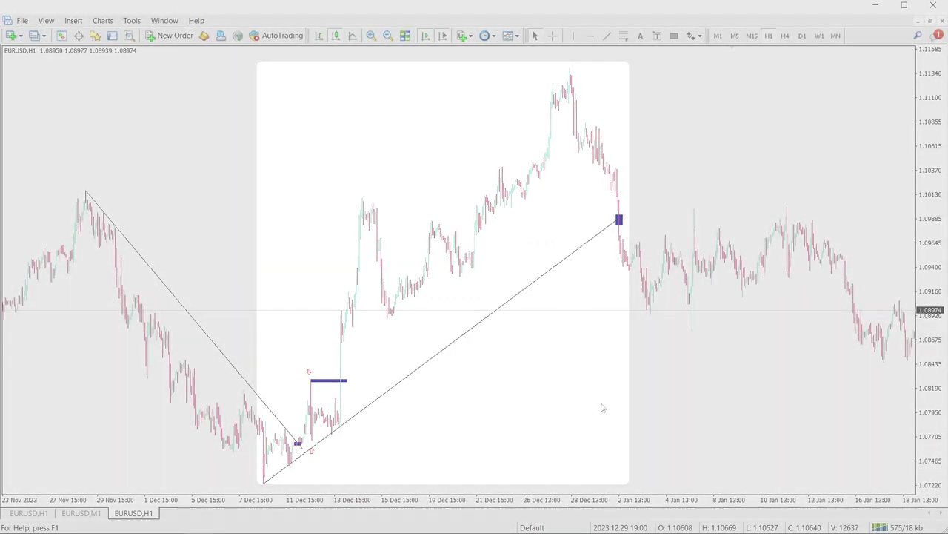
- Switch the chart to the M15 timeframe and draw descending trendlines over the four pullbacks within the uptrend
click(752, 36)
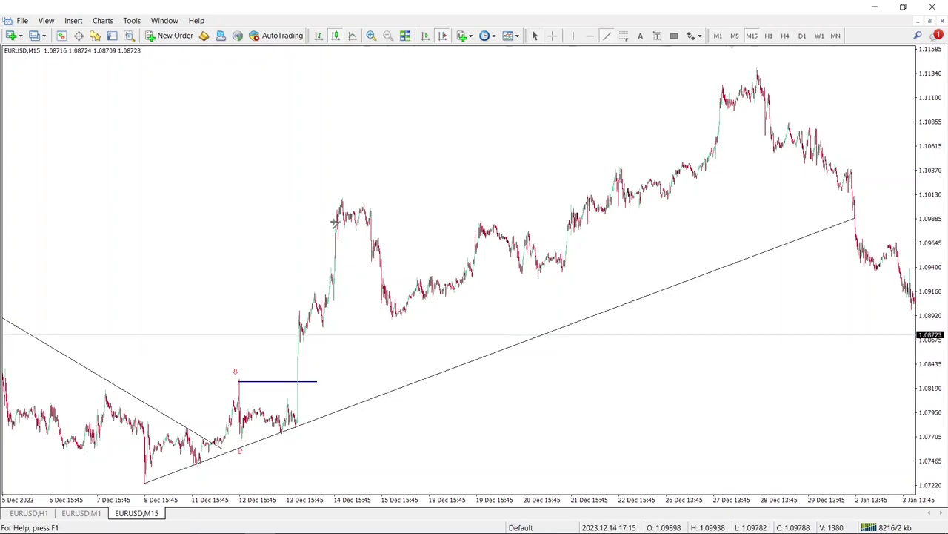
drag(240, 381, 334, 421)
click(606, 35)
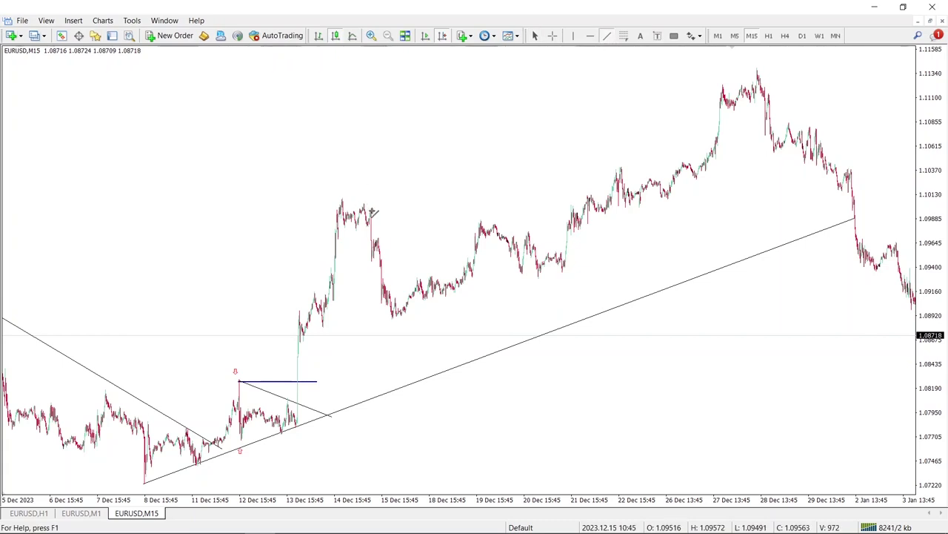
drag(371, 211, 402, 324)
drag(481, 221, 617, 255)
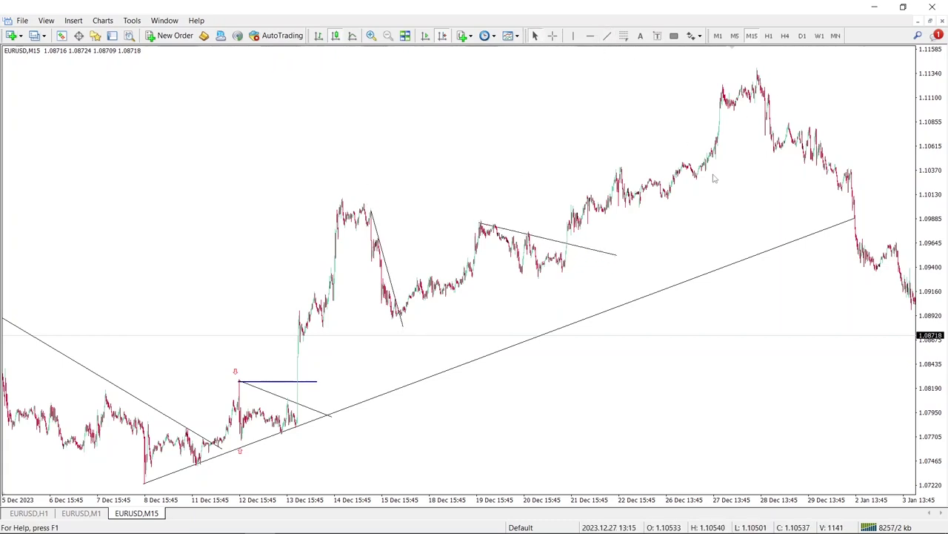
drag(621, 168, 704, 199)
- Draw rectangles over the four upward trading zones, from each pullback's breakout to the following swing high
click(674, 36)
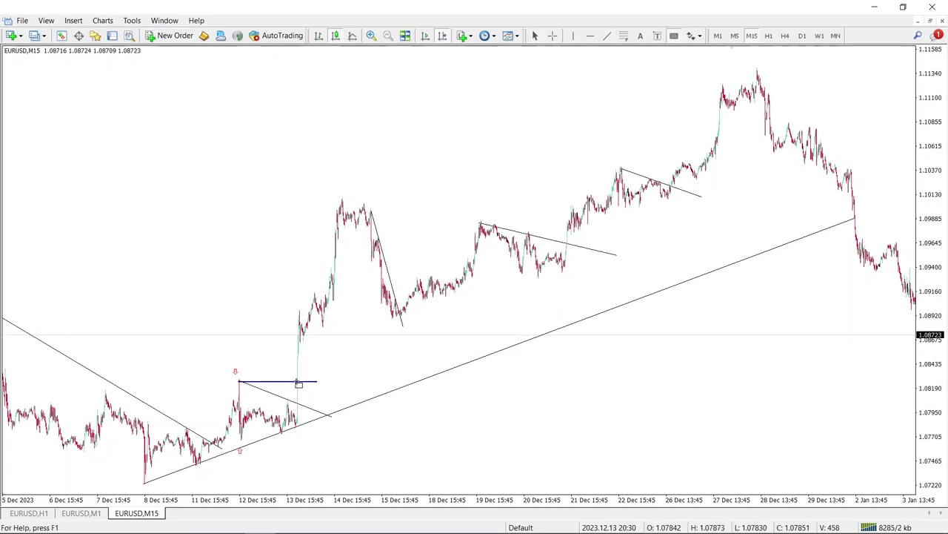
drag(297, 381, 371, 207)
drag(400, 313, 480, 220)
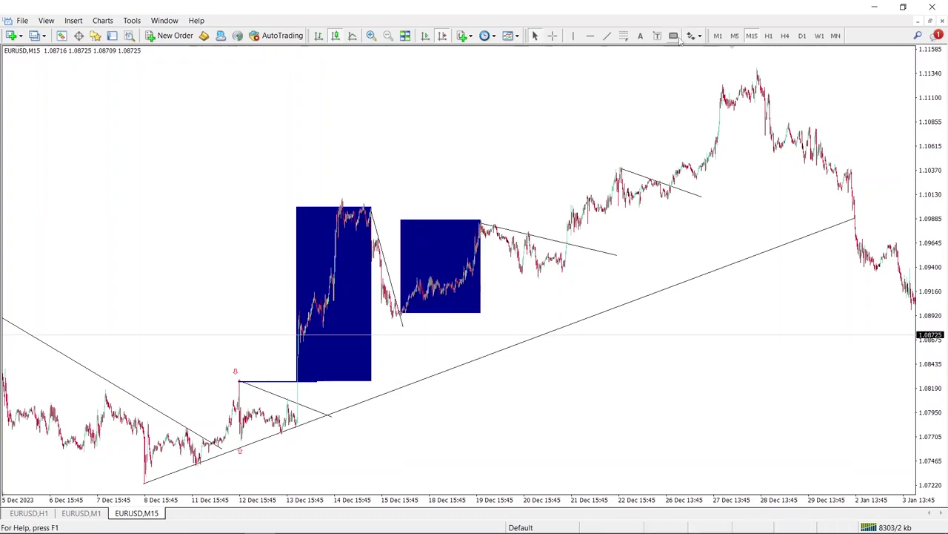
click(674, 35)
drag(565, 241, 622, 169)
mouse_move(672, 187)
mouse_down()
mouse_move(763, 65)
mouse_move(757, 71)
mouse_up()
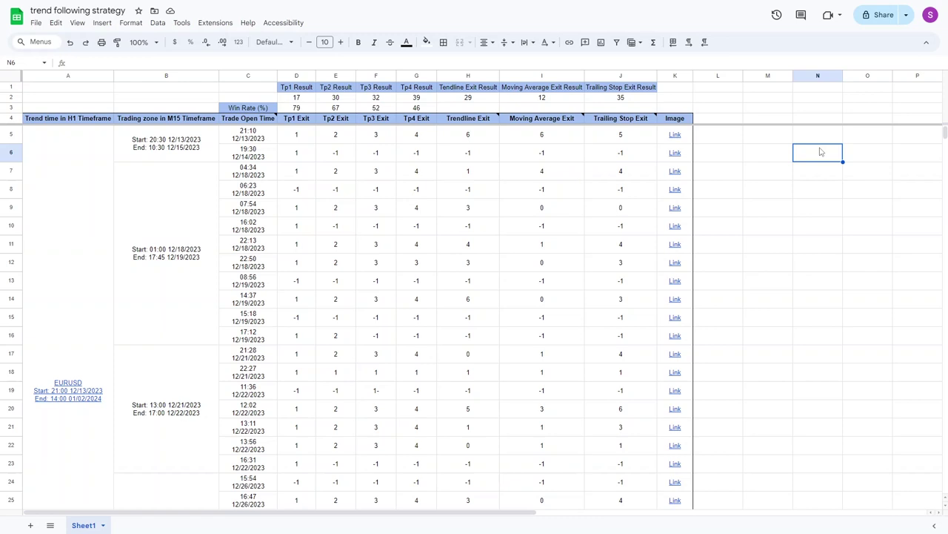
- Examine the trend following strategy spreadsheet in Google Sheets: trend times, trading zones, trade open times, exit columns, image links, summary rows 1 to 3 and remaining trades
click(81, 76)
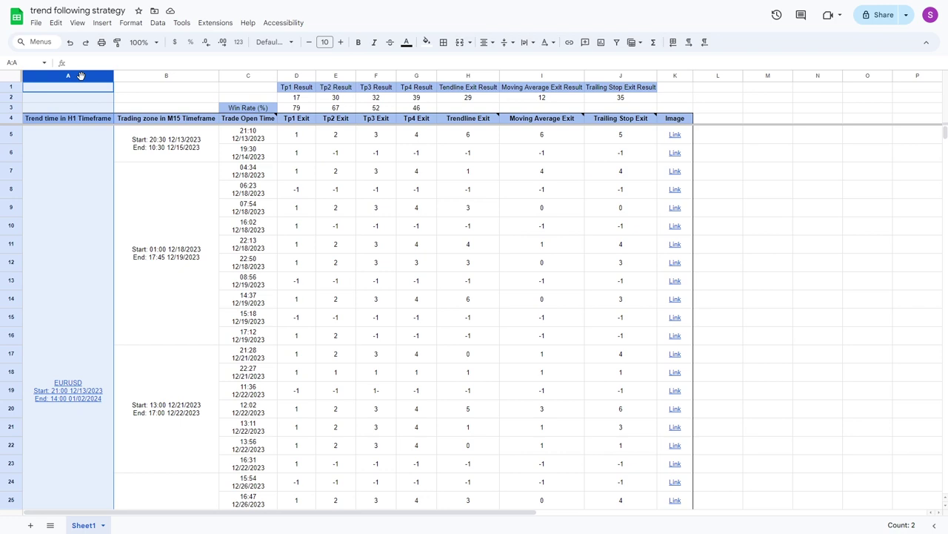
click(168, 77)
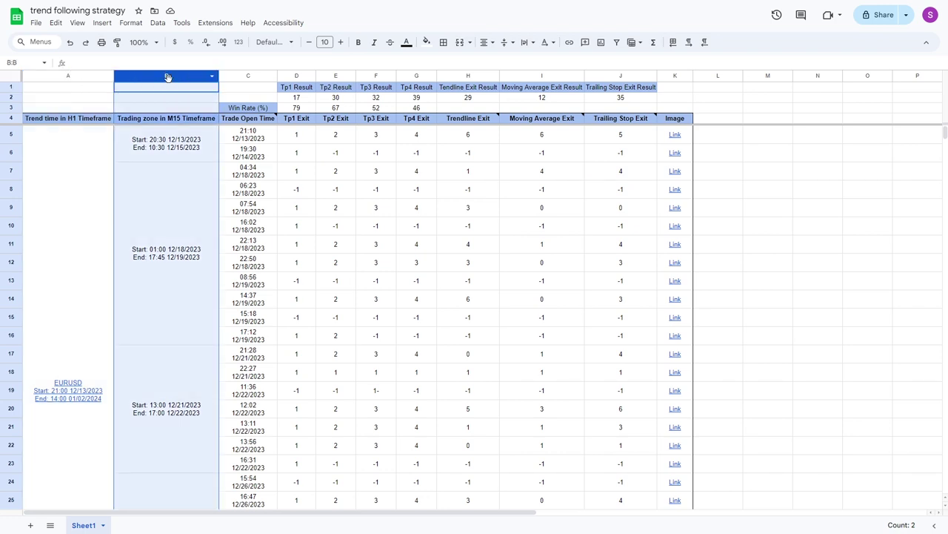
click(250, 77)
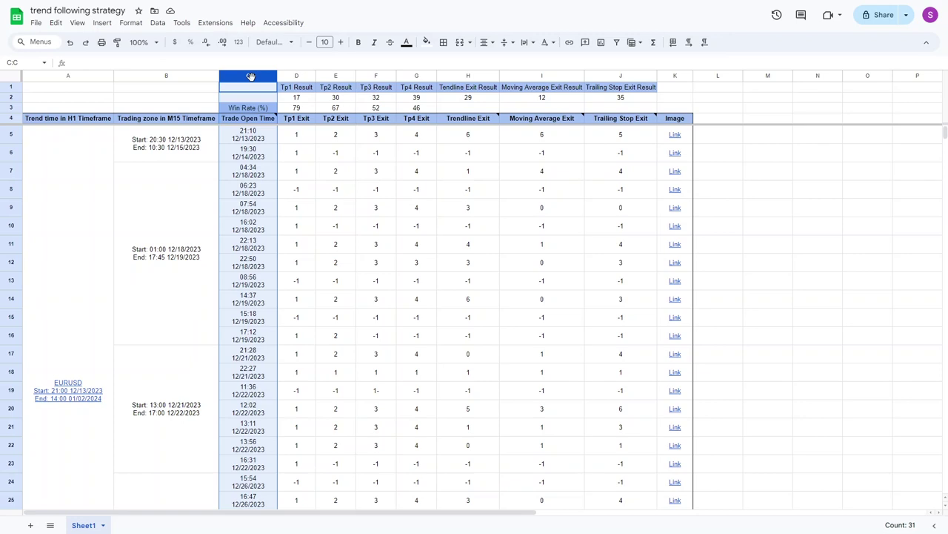
drag(295, 77, 417, 75)
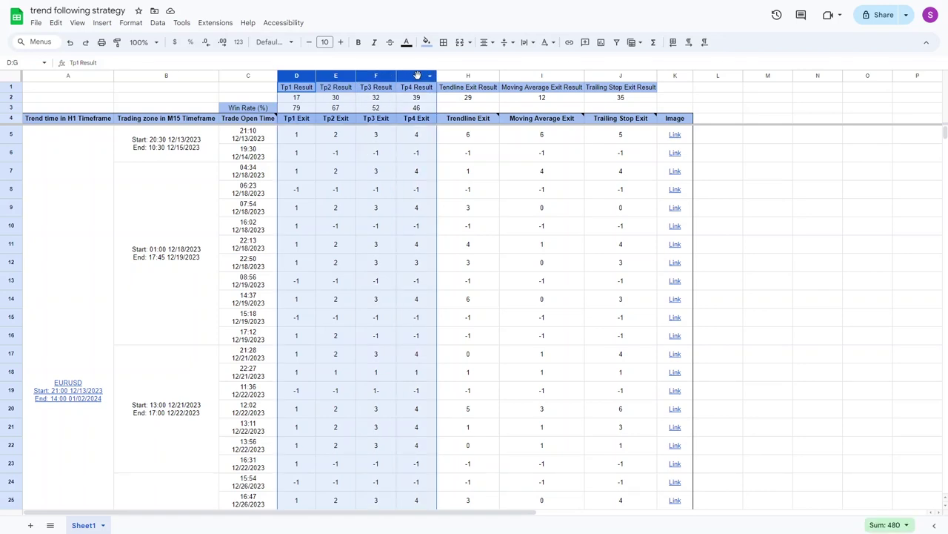
drag(467, 75, 606, 74)
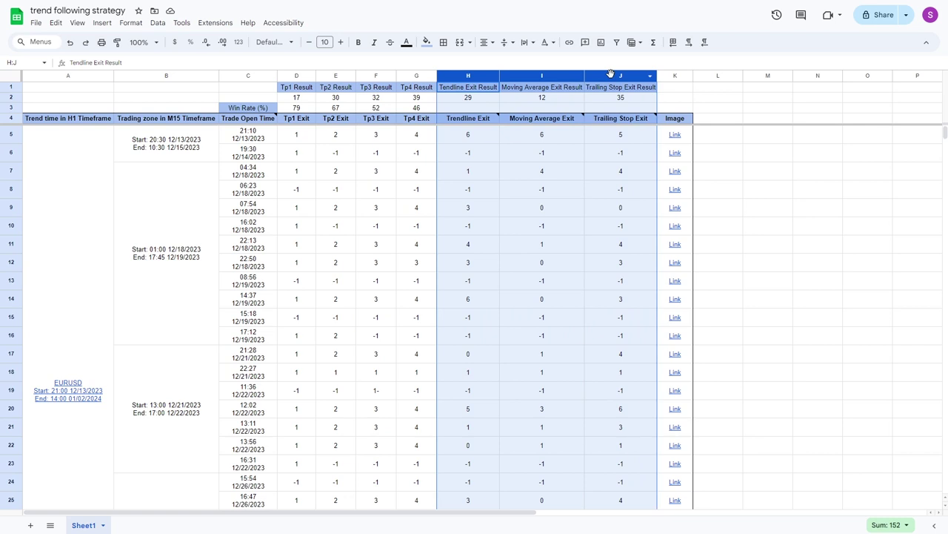
click(670, 76)
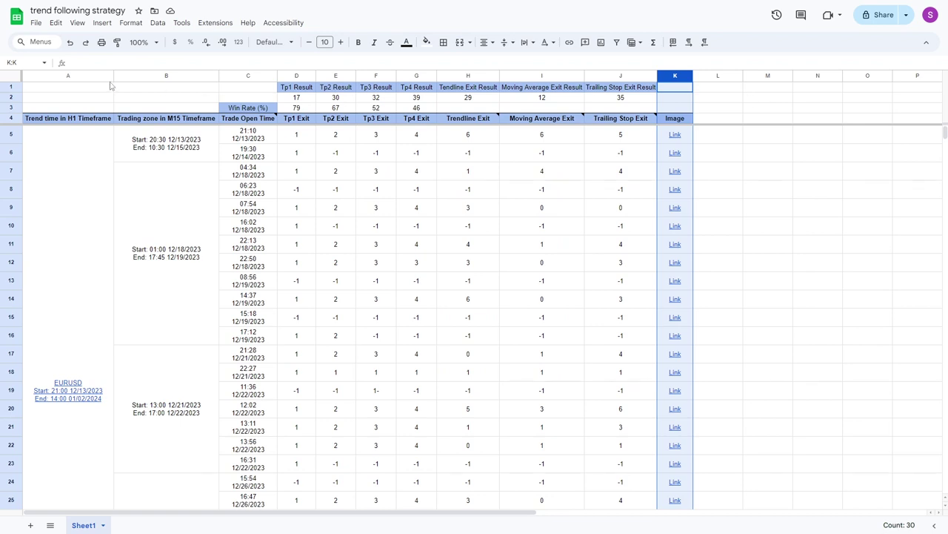
drag(9, 87, 7, 108)
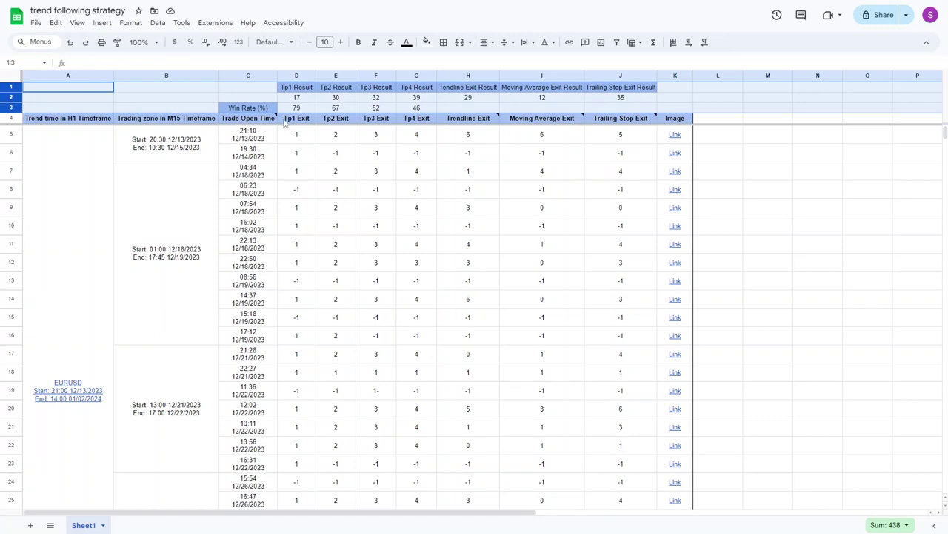
click(810, 177)
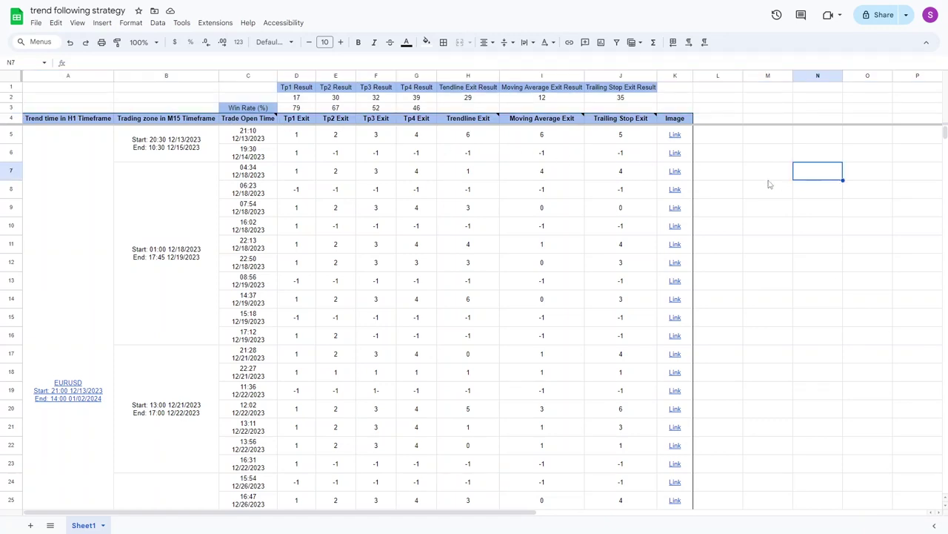
scroll(753, 190, down, 6)
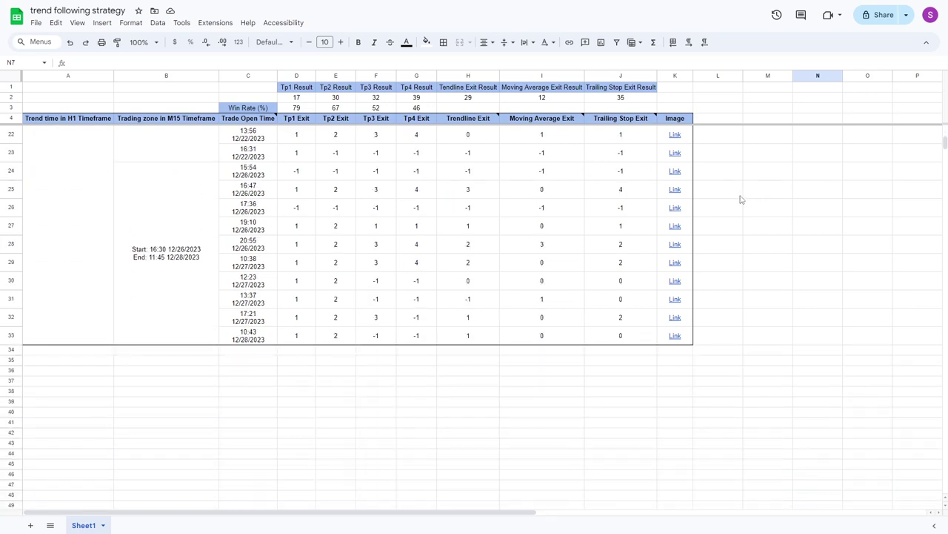